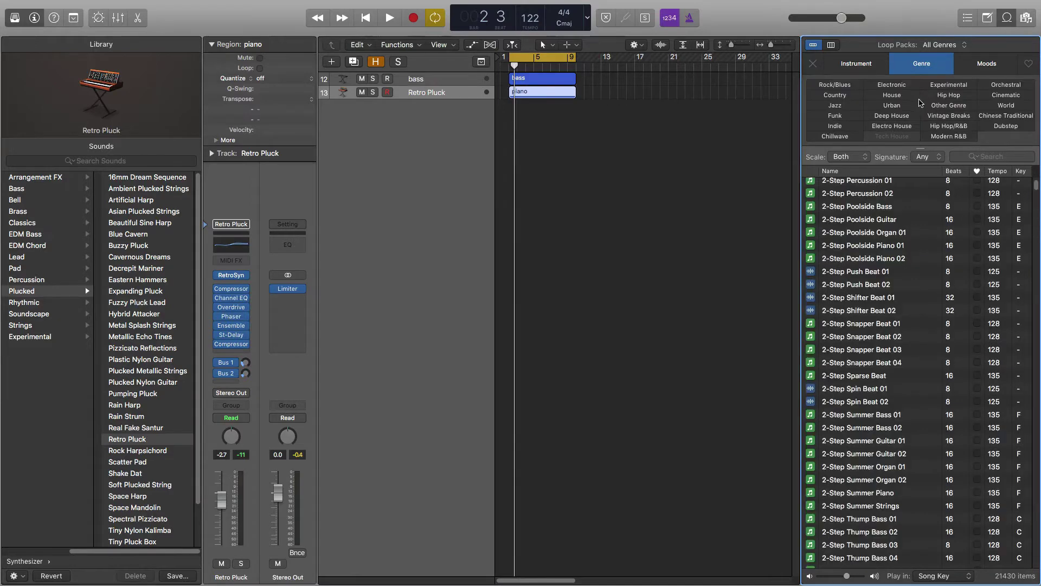
Filter the loop browser by the House genre, look through the matching loops, and clear the filter
left_click(909, 100)
scroll(912, 358, "up", 10)
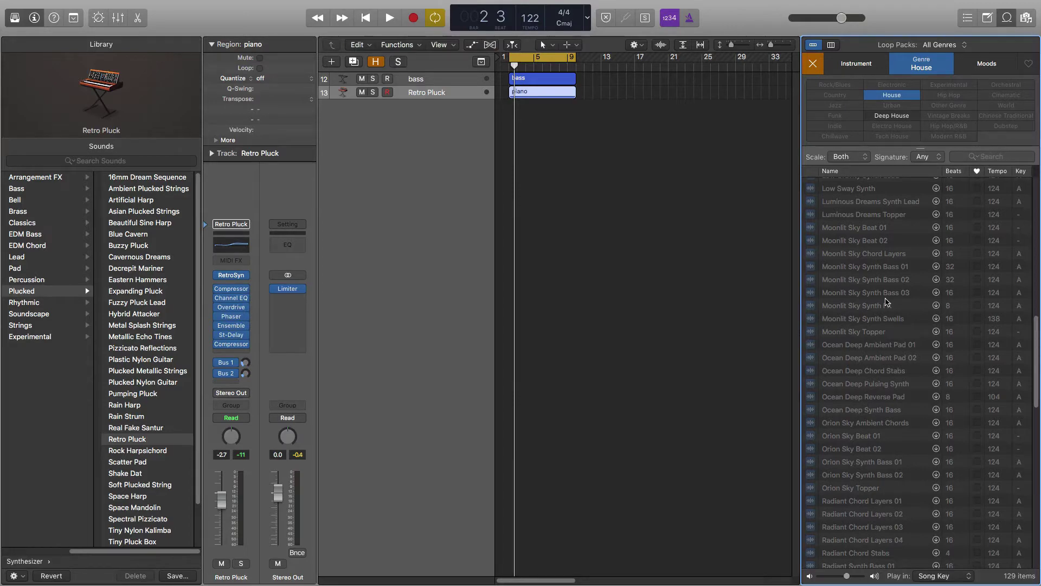
left_click(814, 63)
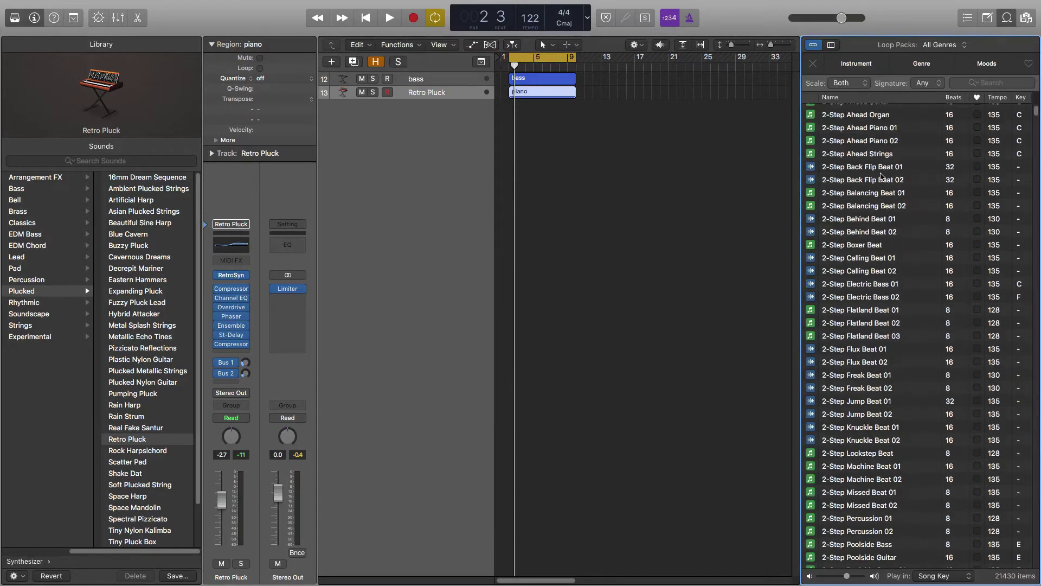
Reveal more of the loop browser's instrument categories, and browse the Genres category in column view
left_click(865, 69)
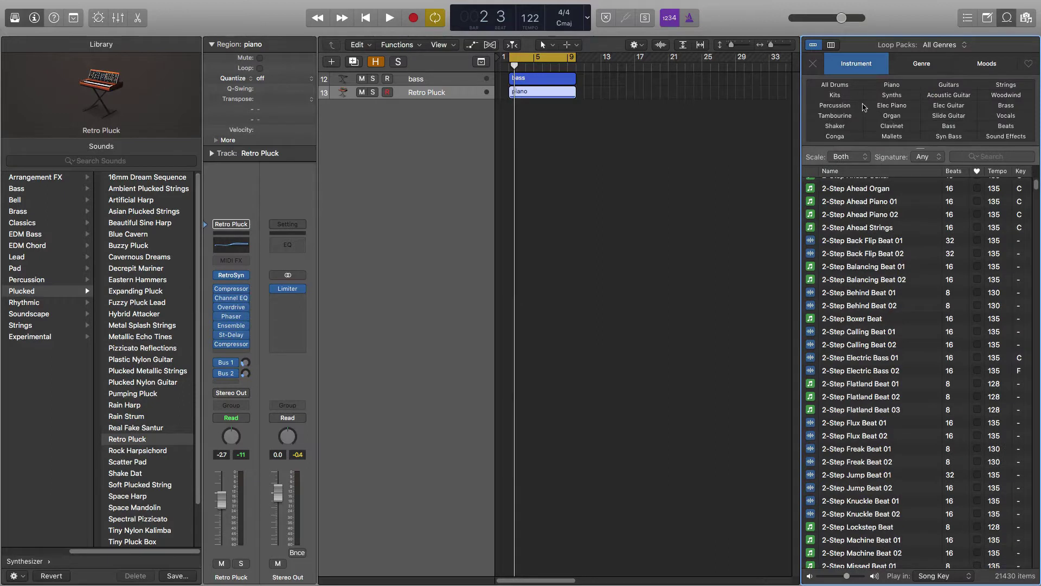
left_click_drag(871, 146, 881, 229)
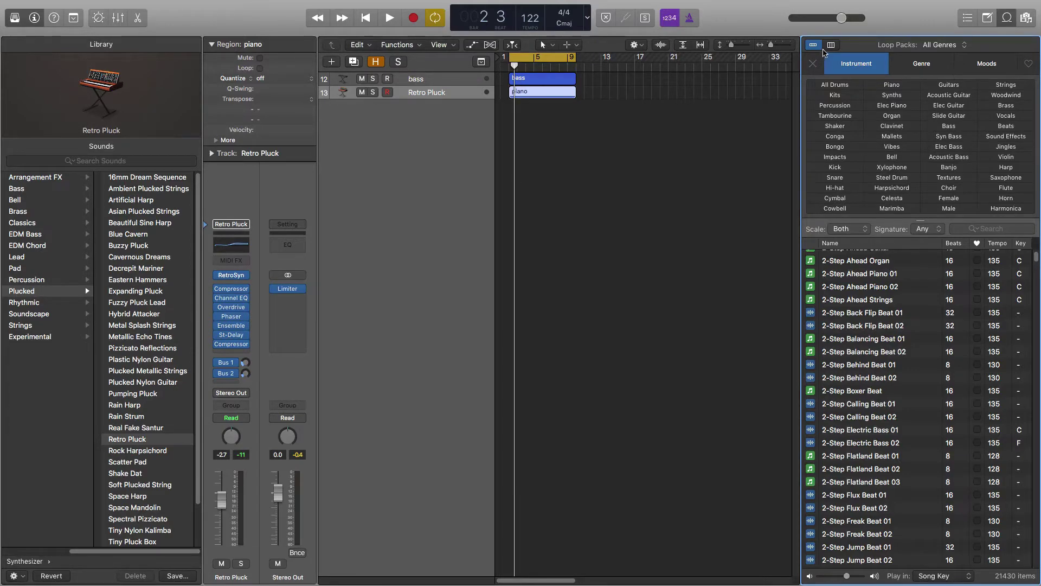
left_click(831, 46)
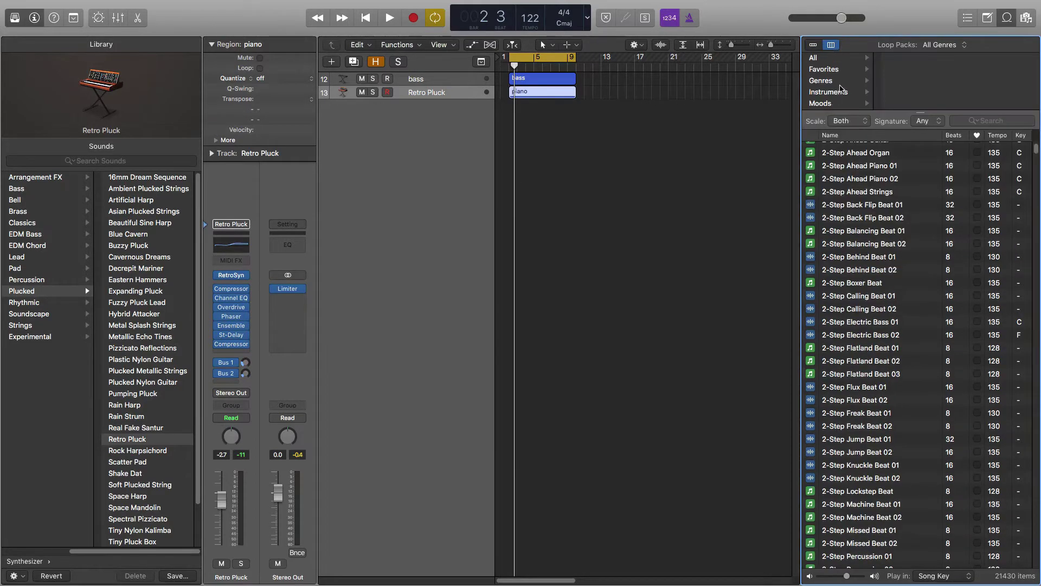
left_click(835, 81)
left_click(907, 82)
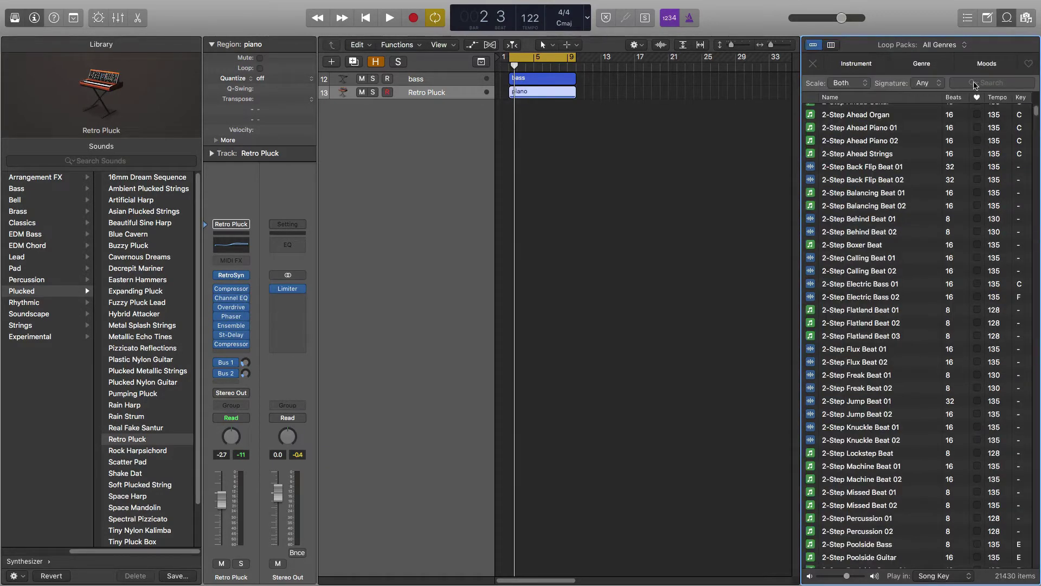
Search the loops for "kick", look through the matching loops, and clear the search
left_click(990, 84)
type("kick")
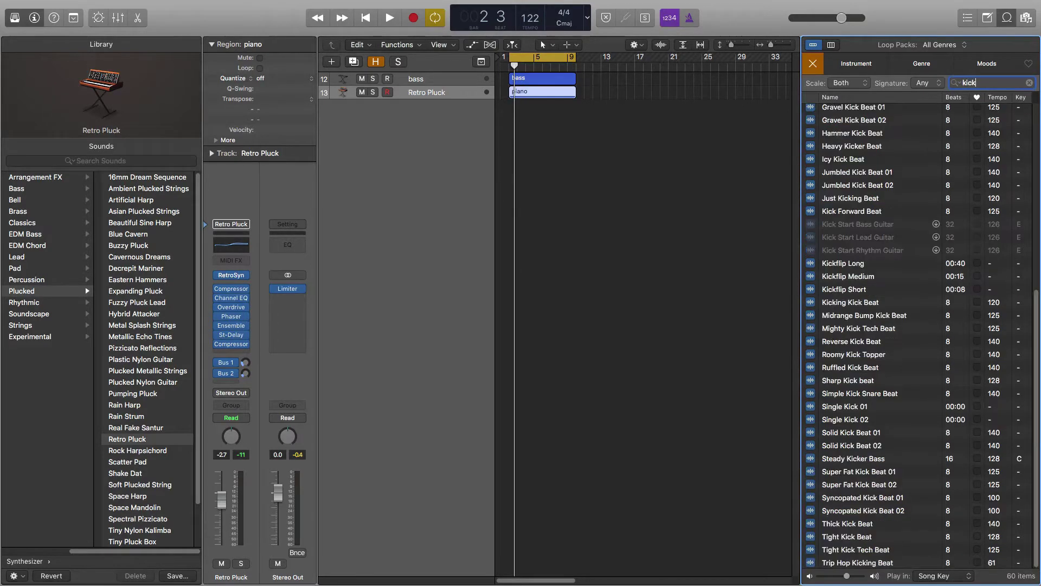
scroll(912, 203, "up", 6)
scroll(912, 203, "down", 8)
scroll(912, 203, "up", 8)
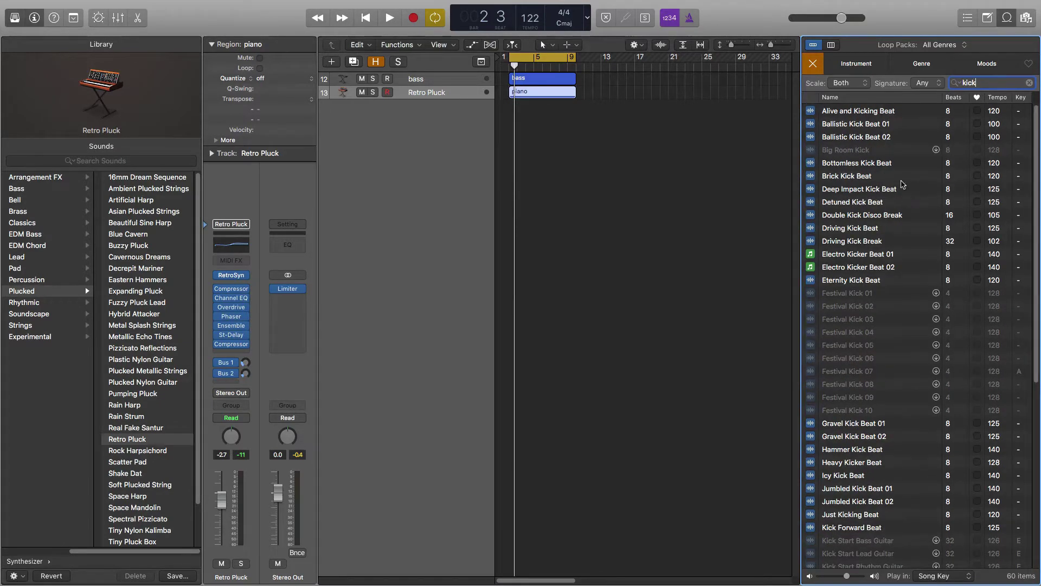
left_click(812, 63)
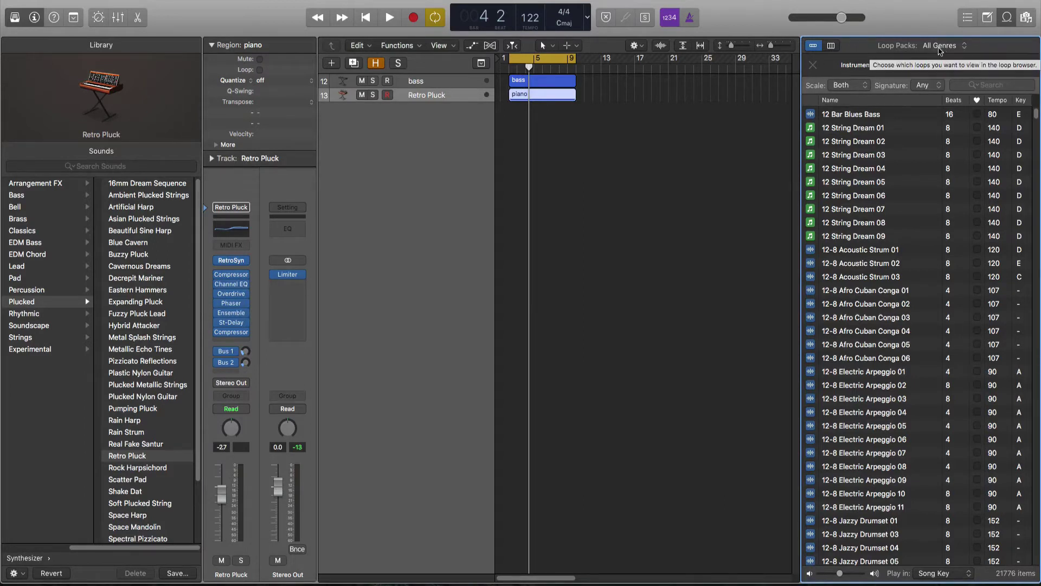
Limit the loop browser to the Drummer loop pack and preview the Aidan - Chorus and Aidan - Fine Grind loops
left_click(941, 49)
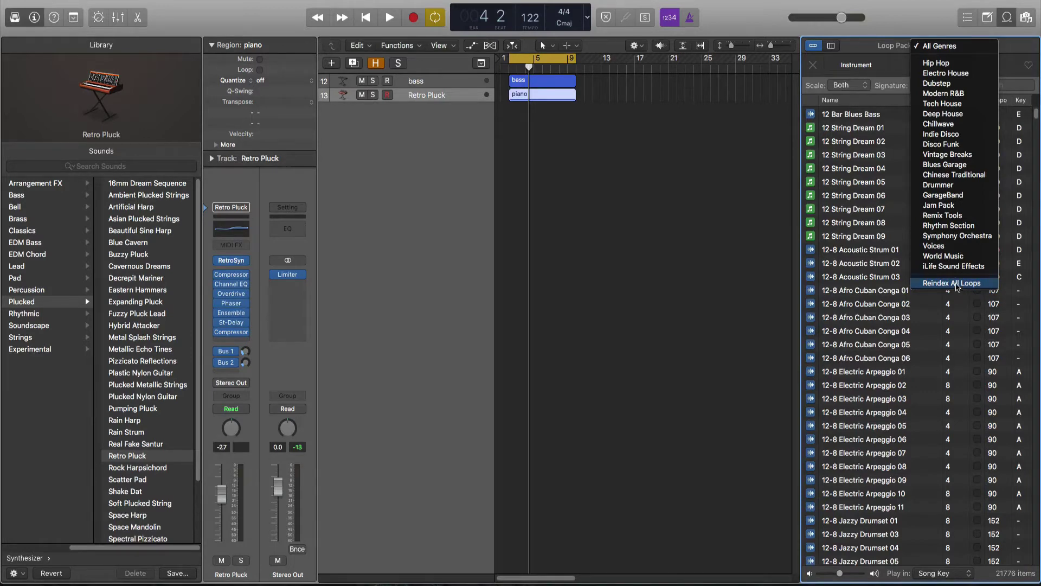
key("Escape")
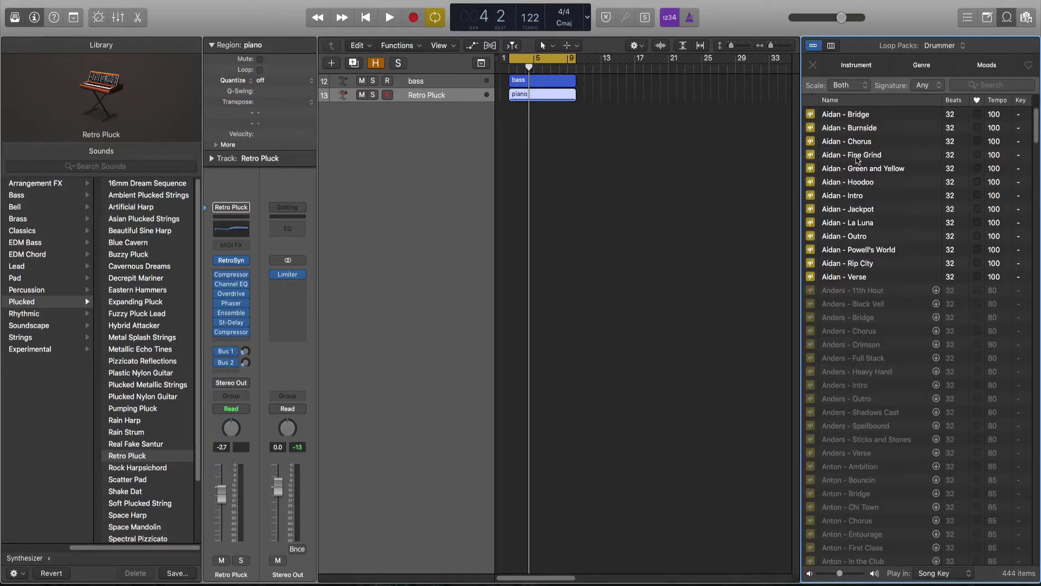
left_click(810, 142)
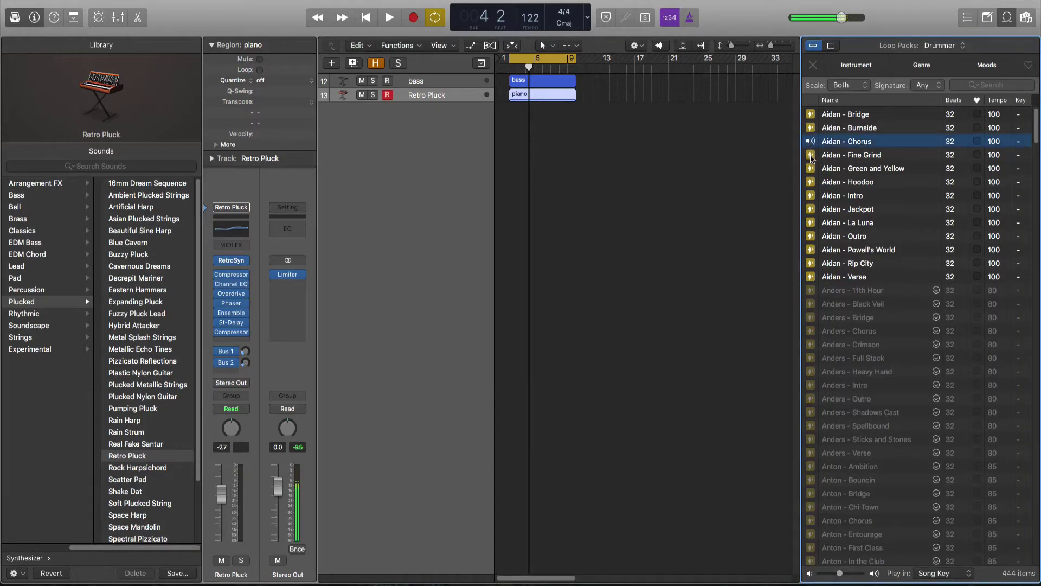
left_click(811, 156)
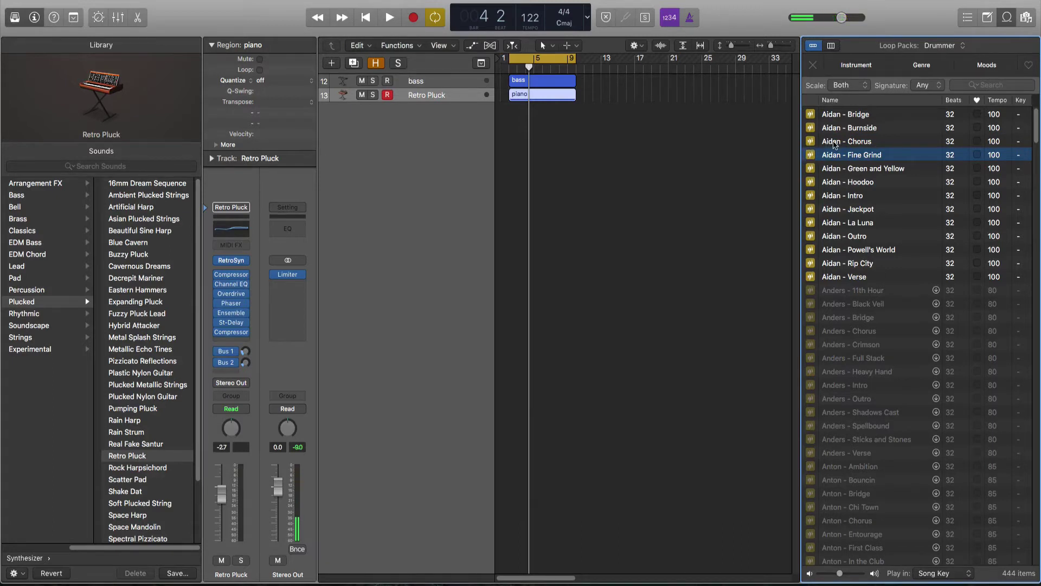
Add an Aidan drummer loop as a new track at bar 2, change its drummer to Nikki - Indie Disco, and play it back
left_click_drag(835, 144, 527, 149)
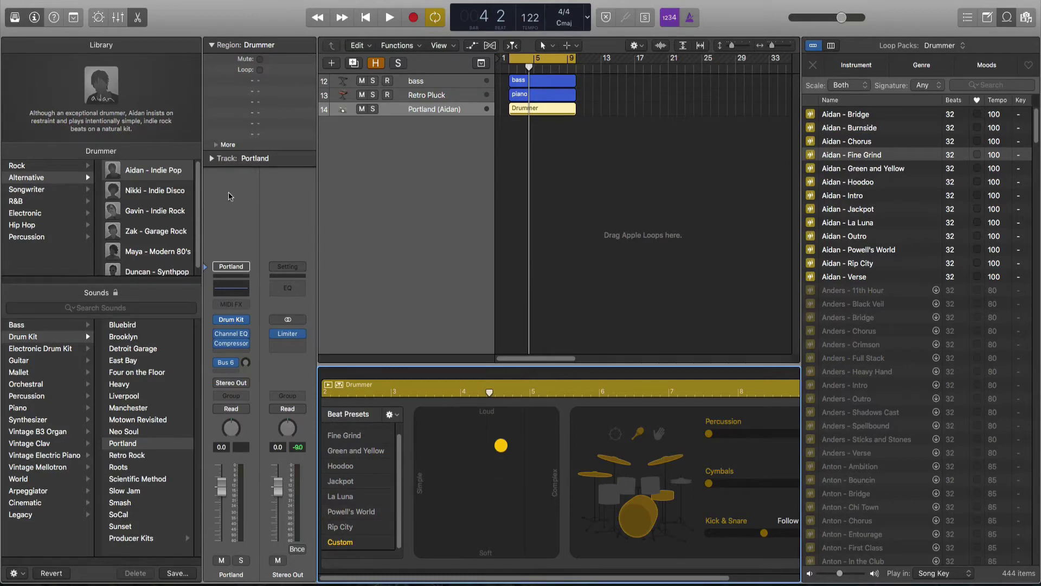
left_click(184, 193)
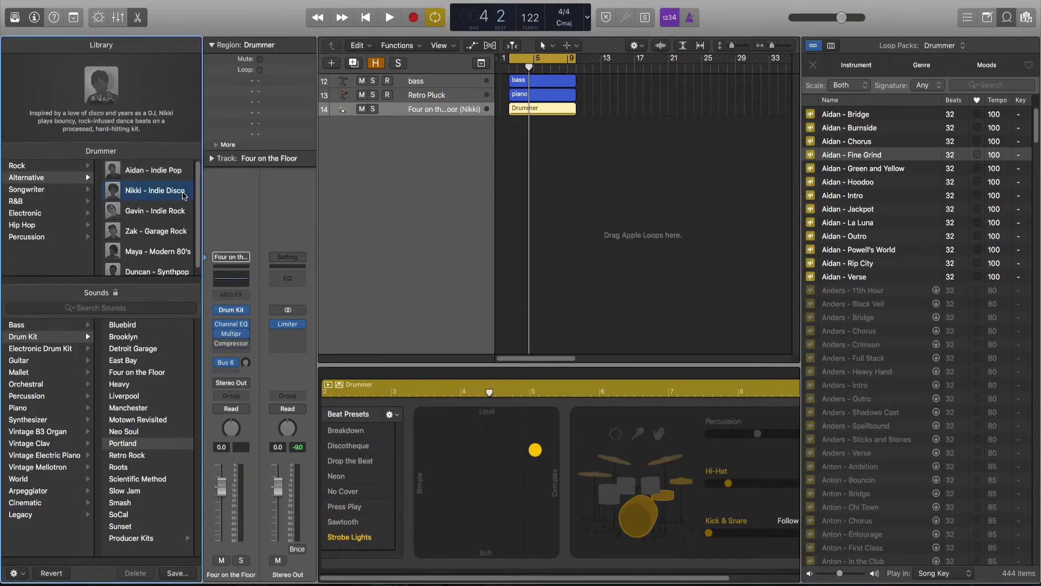
key("space")
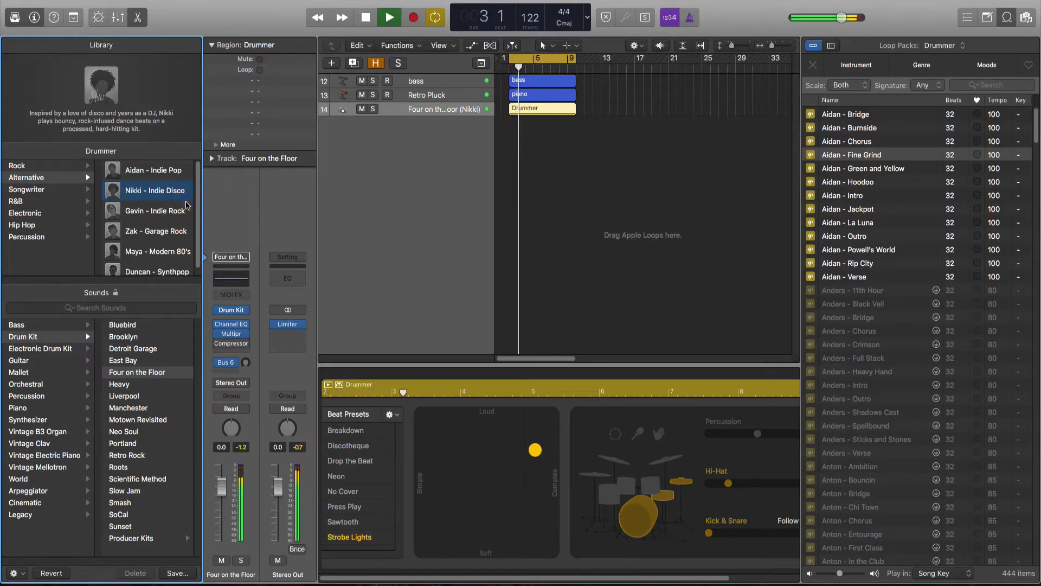
key("space")
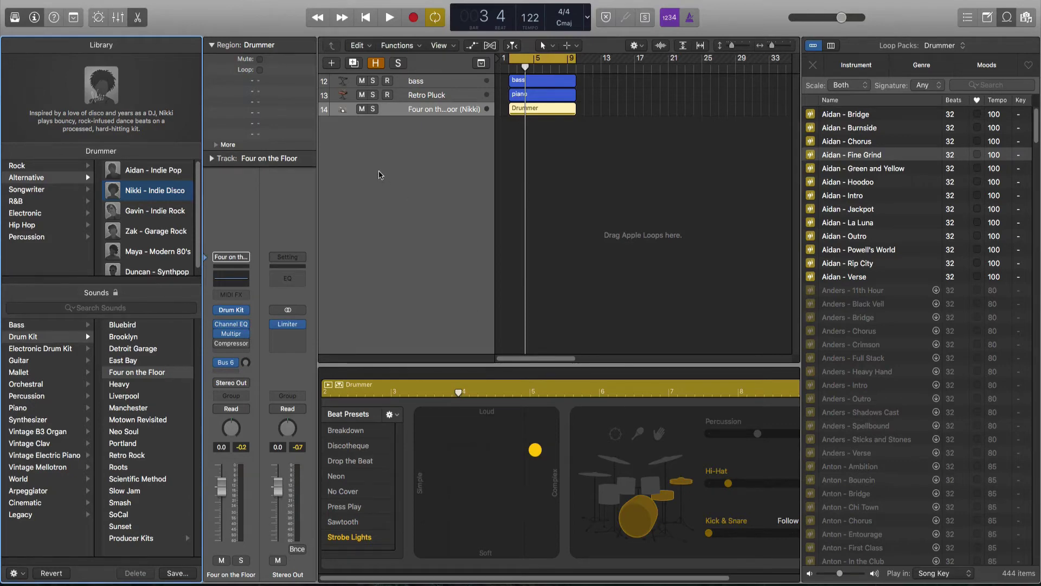
Increase the track height and add a new audio track below the Drummer track, keeping the editor hidden
key("super+Down")
key("super+Down")
key("super+Down")
key("super+Down")
key("super+Down")
key("super+Down")
key("super+Down")
key("super+Down")
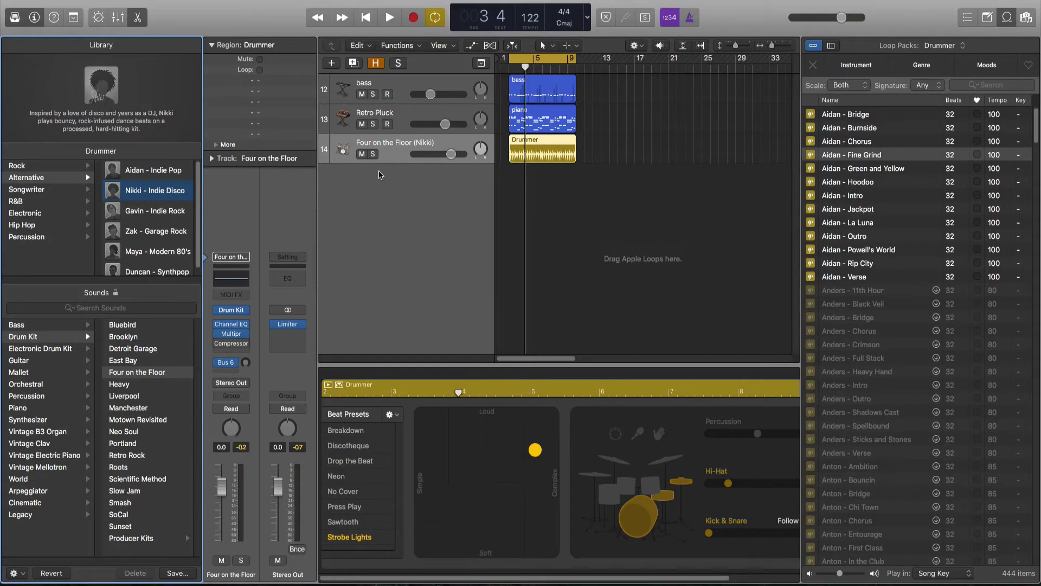
double_click(381, 175)
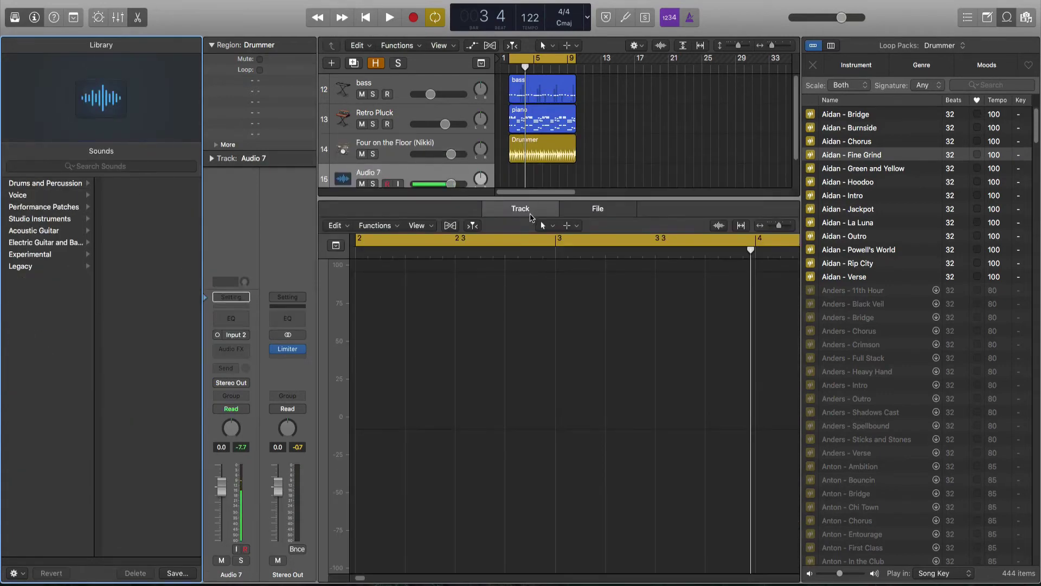
key("e")
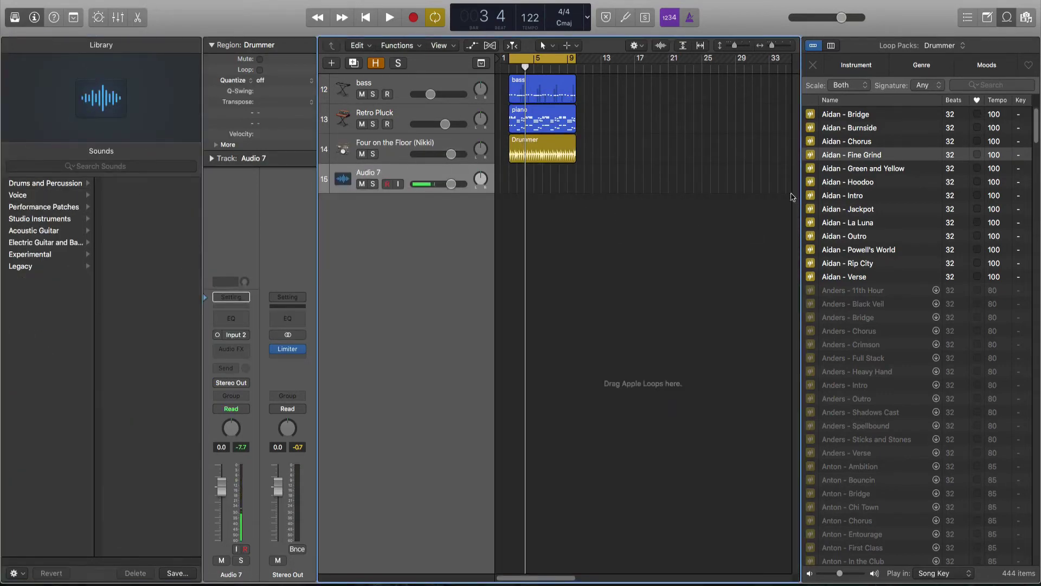
Place the Aidan - Intro loop on the new audio track at about bar 2 and play it soloed
left_click_drag(846, 155, 530, 184)
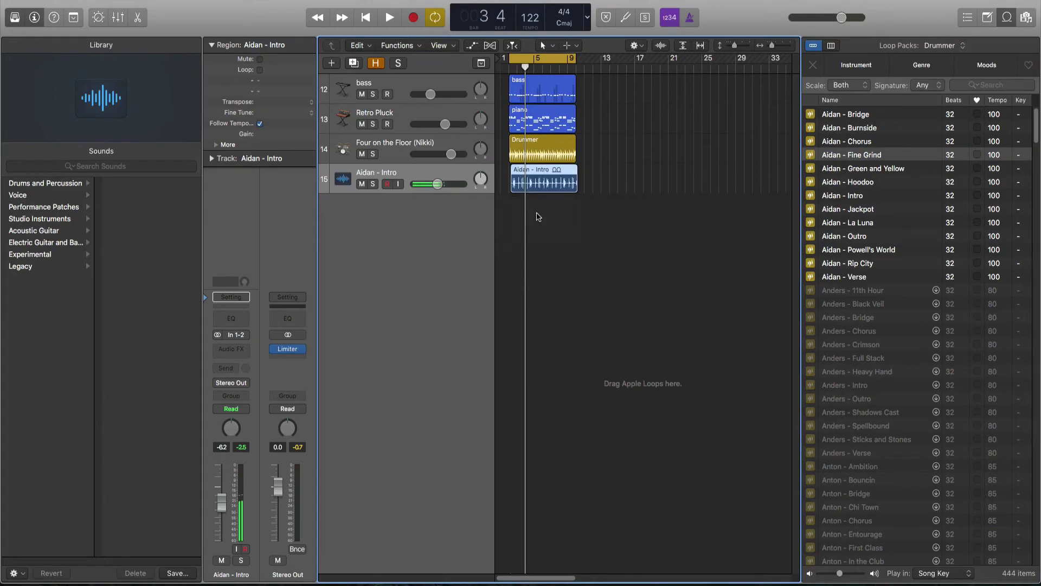
left_click(372, 184)
key("space")
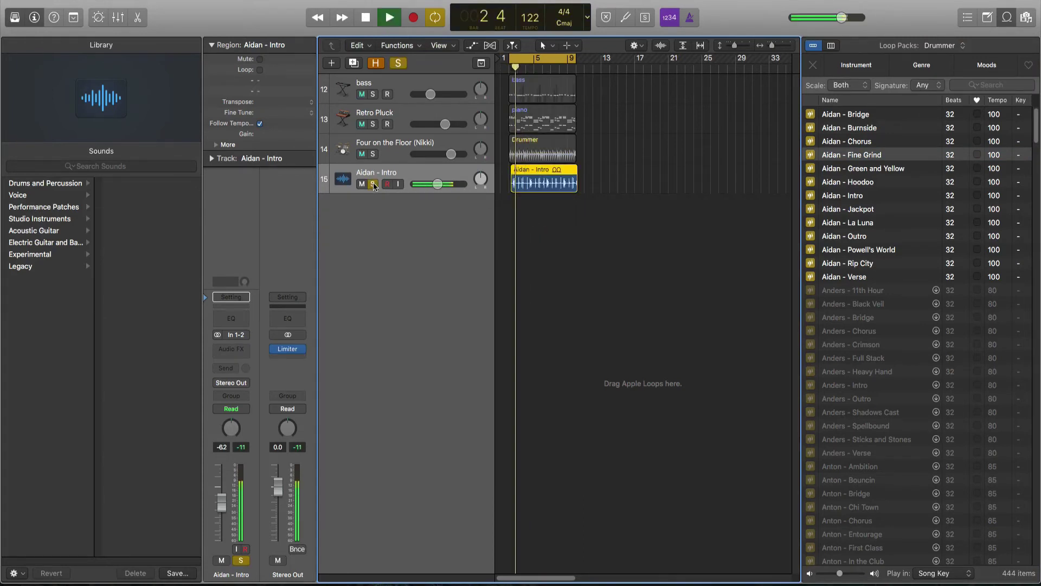
key("space")
left_click(374, 184)
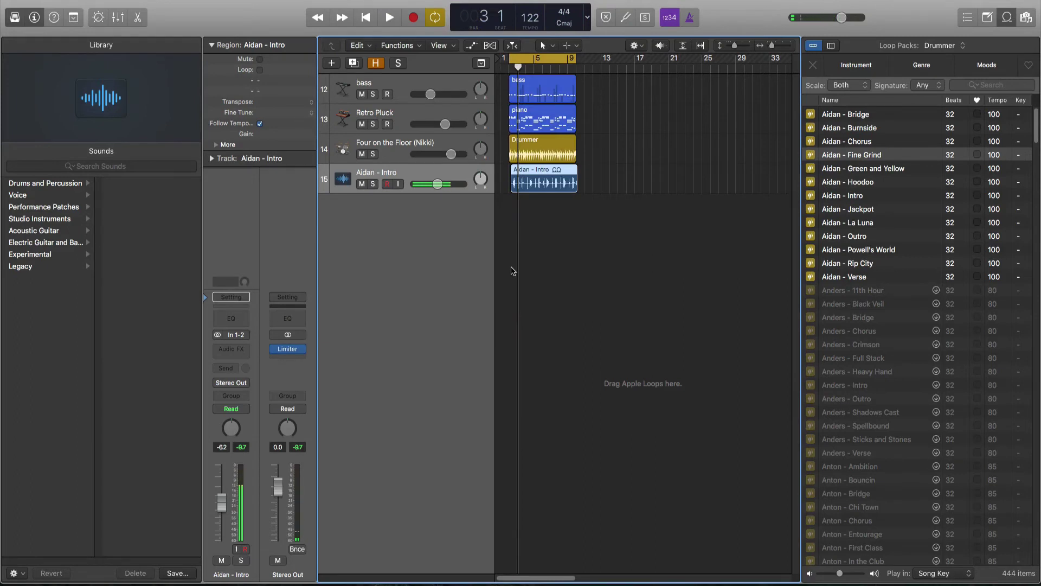
Create a software instrument track, place the Aidan - Green and Yellow loop on it at bar 2, and play it soloed
key("alt+super+s")
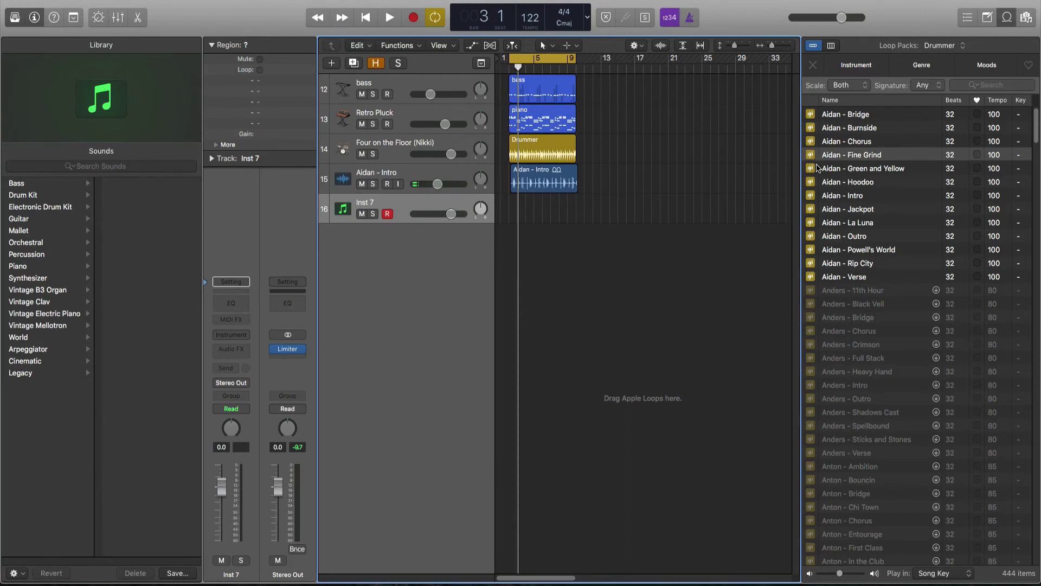
left_click_drag(820, 155, 510, 217)
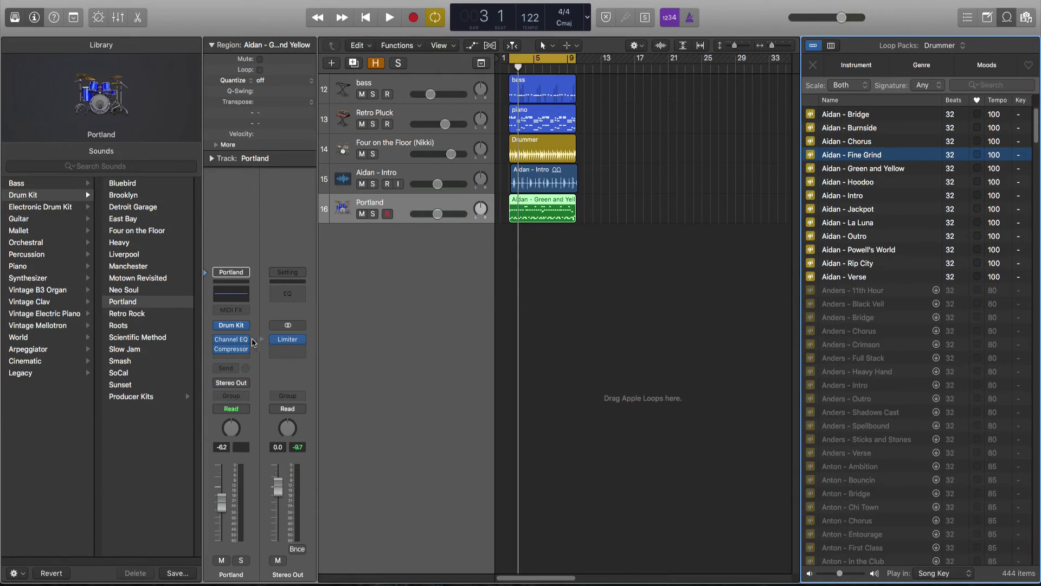
mouse_move(232, 330)
left_click(373, 214)
key("space")
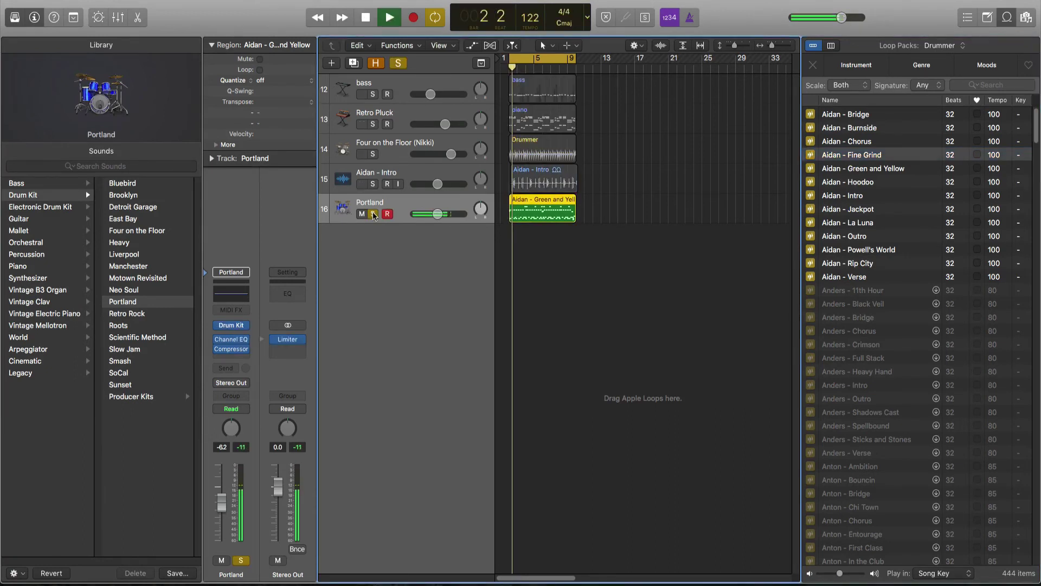
key("space")
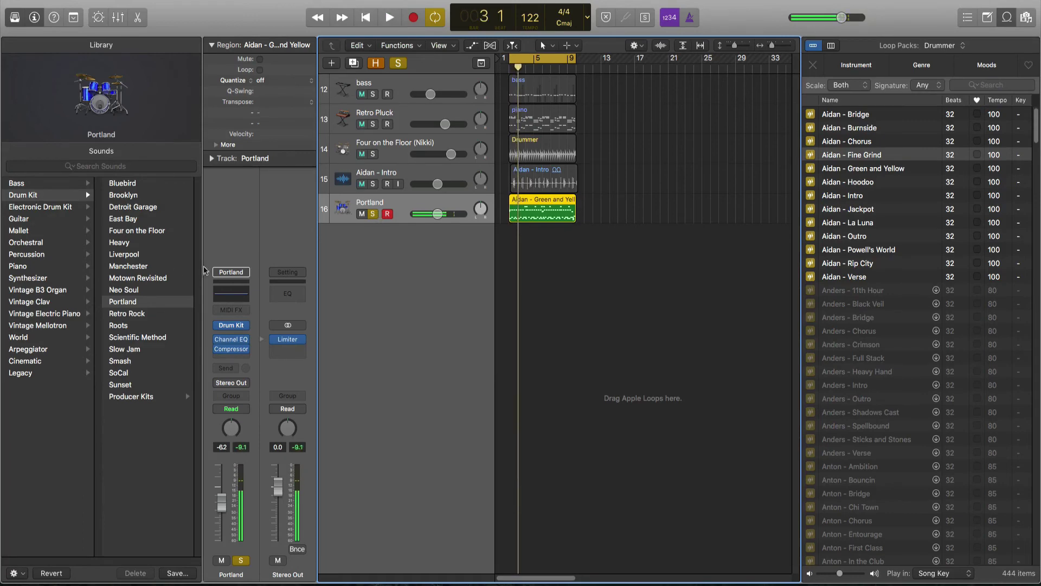
Change the Portland track's sound to the Beat Machine electronic drum kit from Drum Machine Designer and play it
left_click(65, 208)
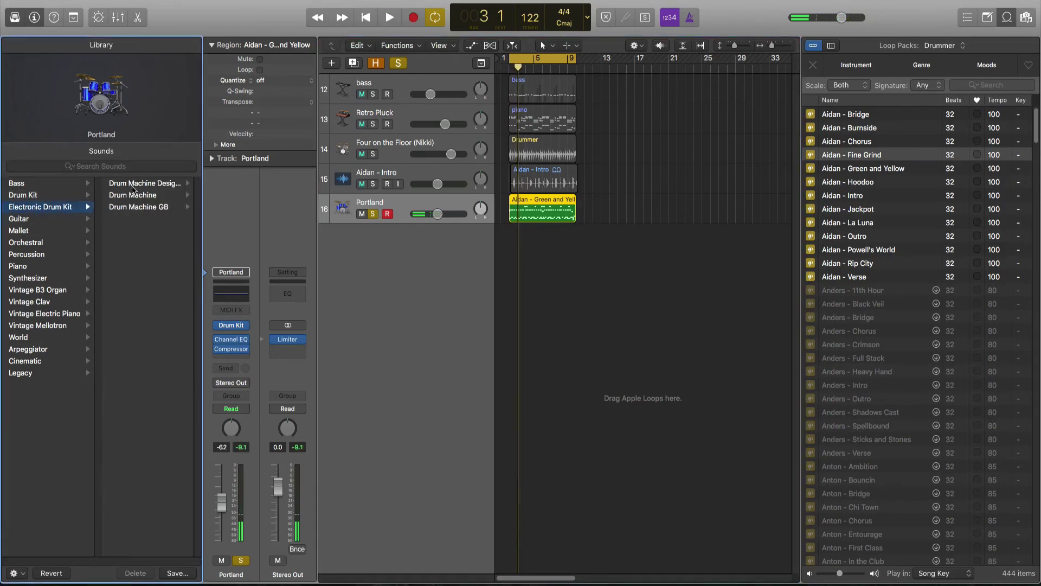
left_click(136, 185)
left_click(136, 219)
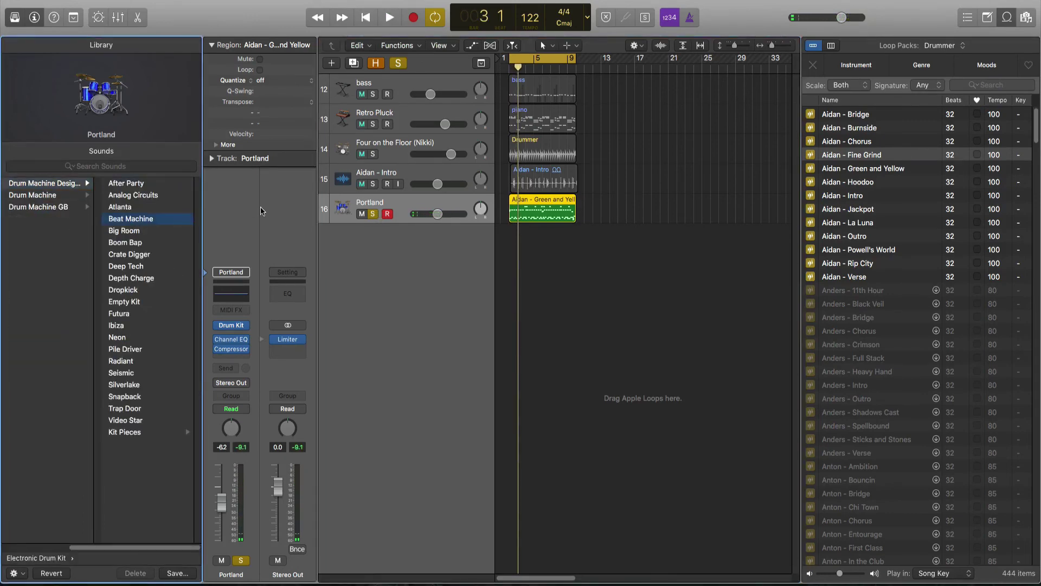
key("space")
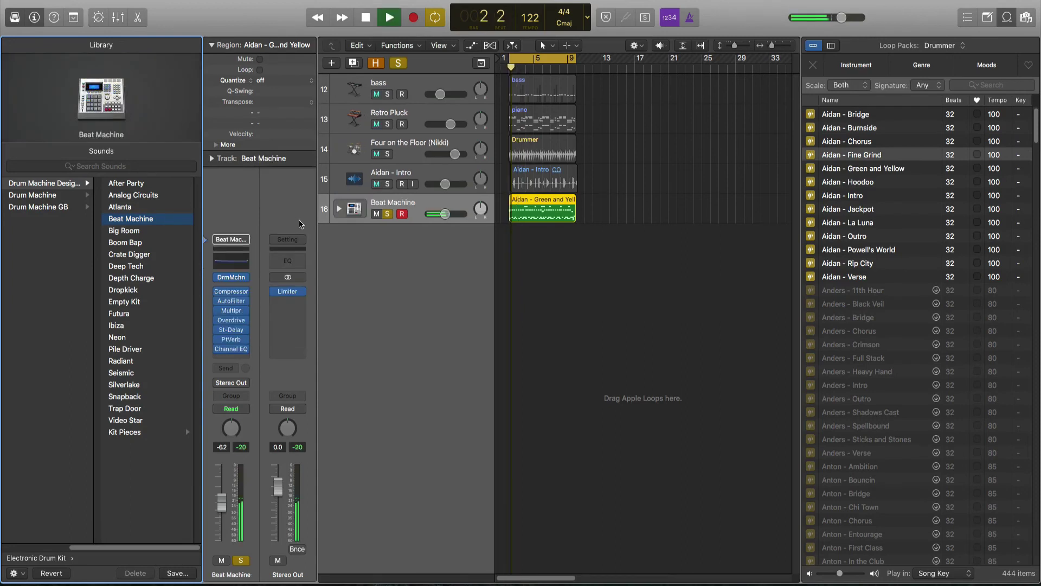
Unsolo the Beat Machine track and mute the Nikki drummer and Aidan - Intro tracks while listening to the mix
left_click(387, 213)
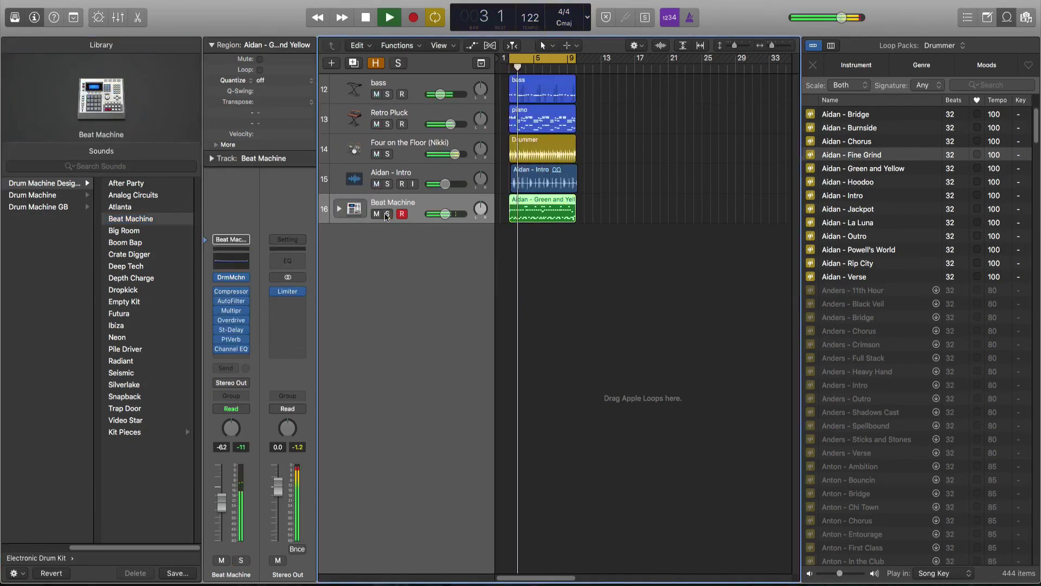
left_click(377, 155)
left_click(376, 184)
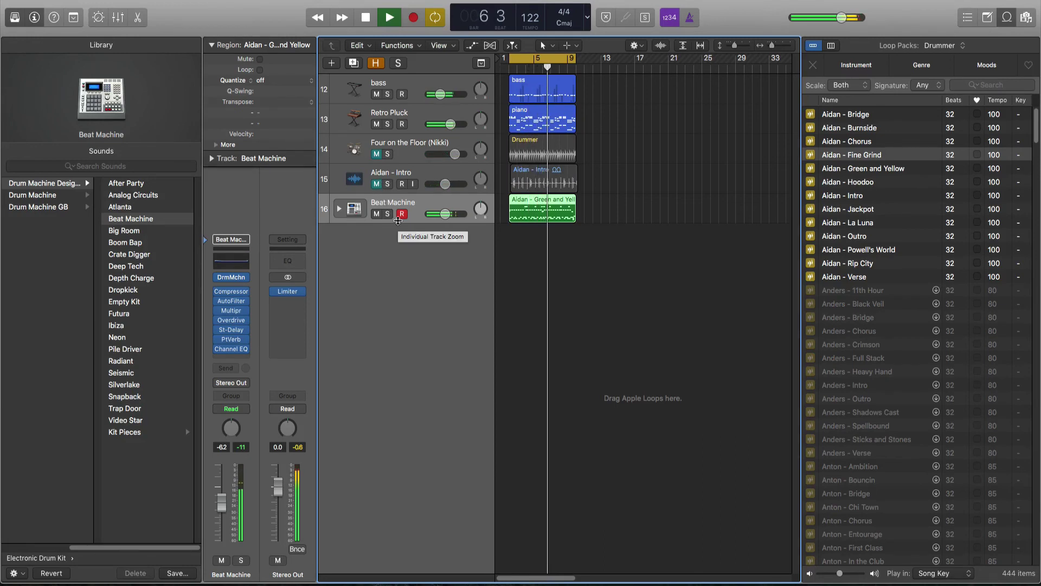
key("space")
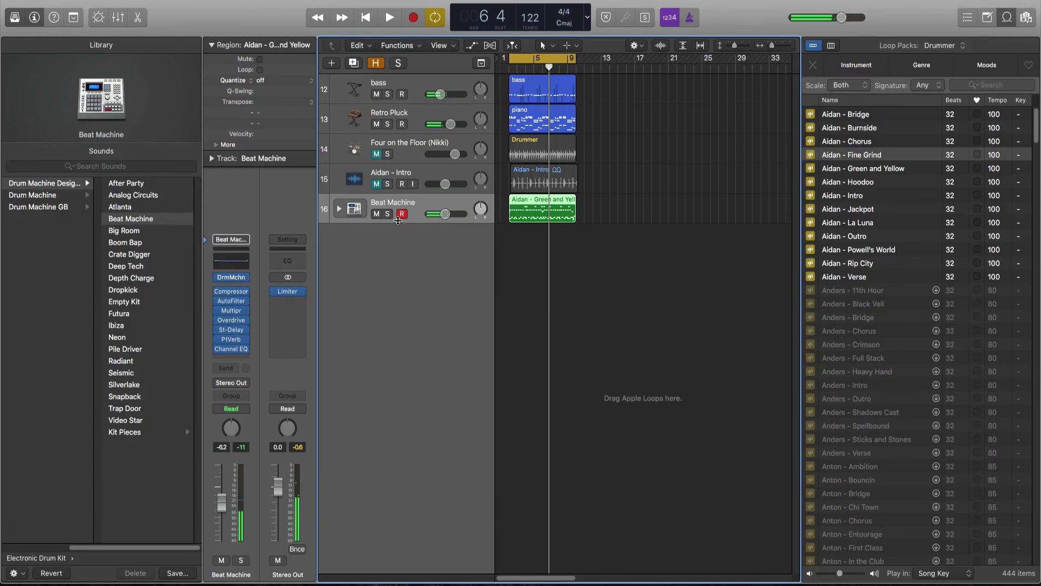